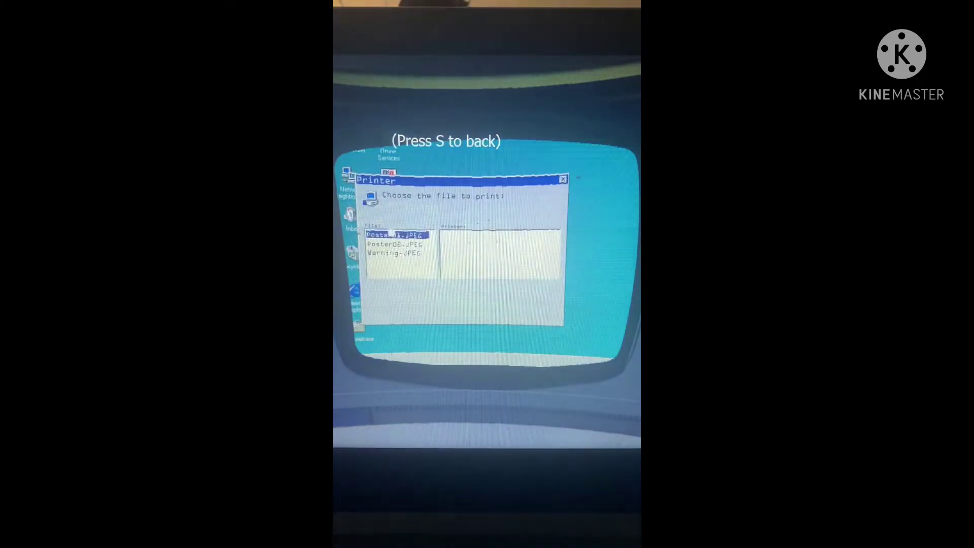
- Leave the printer screen and return to the wall of four camera monitors
key(s)
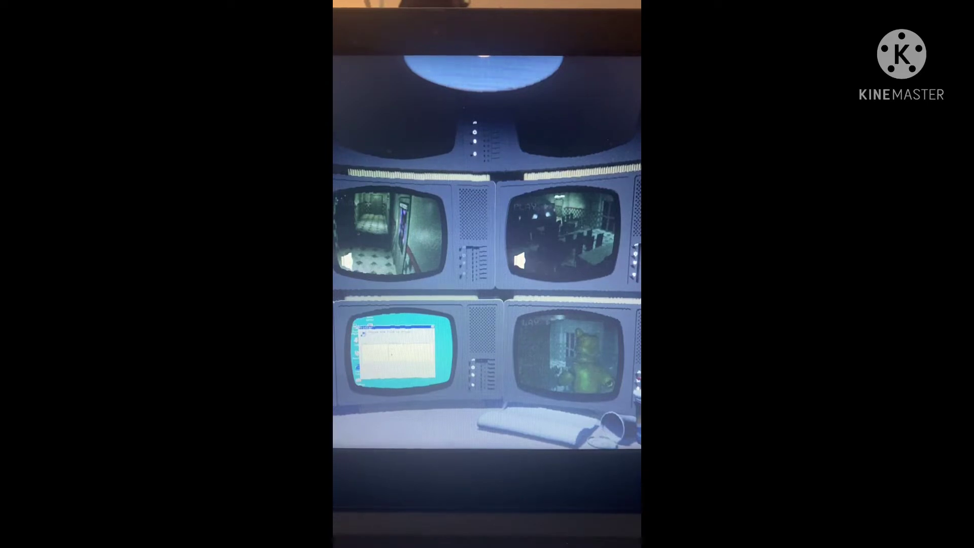
click(403, 335)
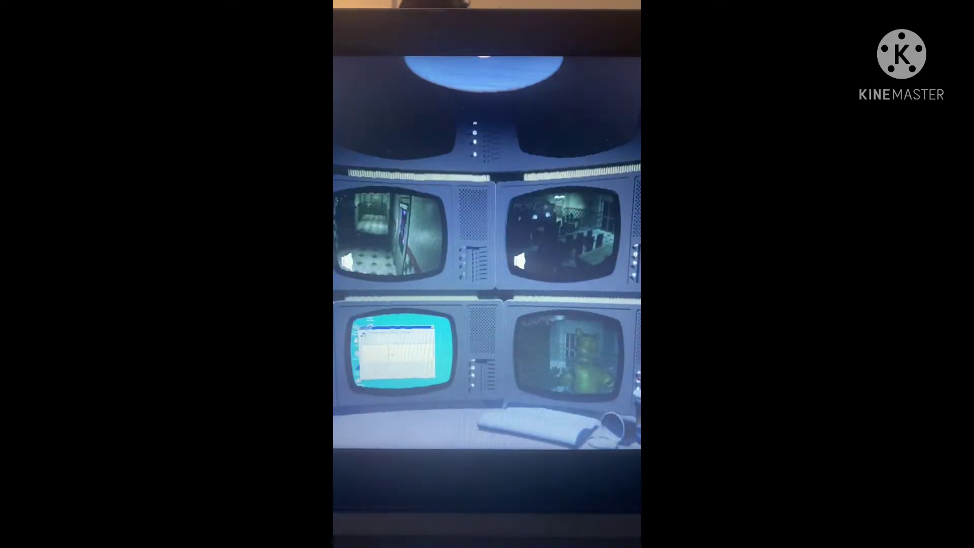
click(415, 306)
click(404, 335)
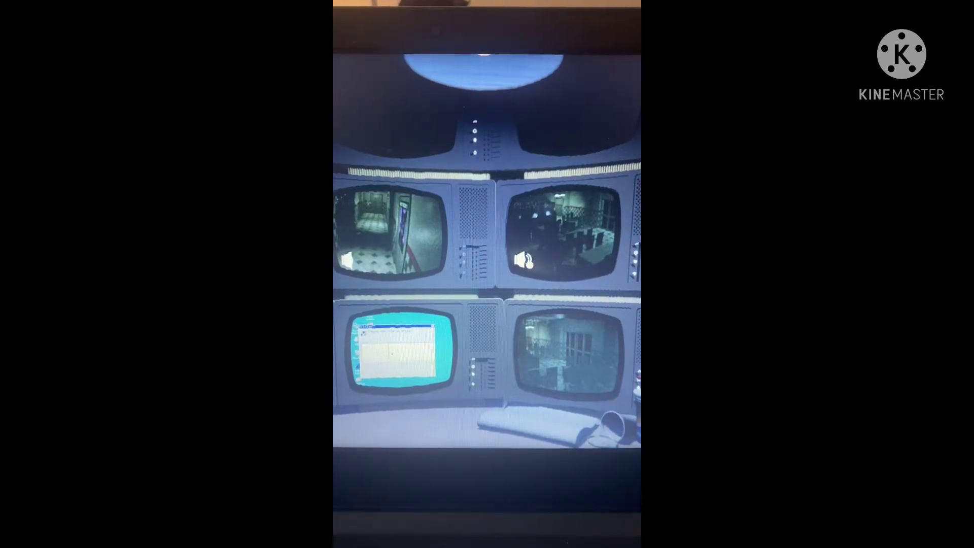
click(525, 260)
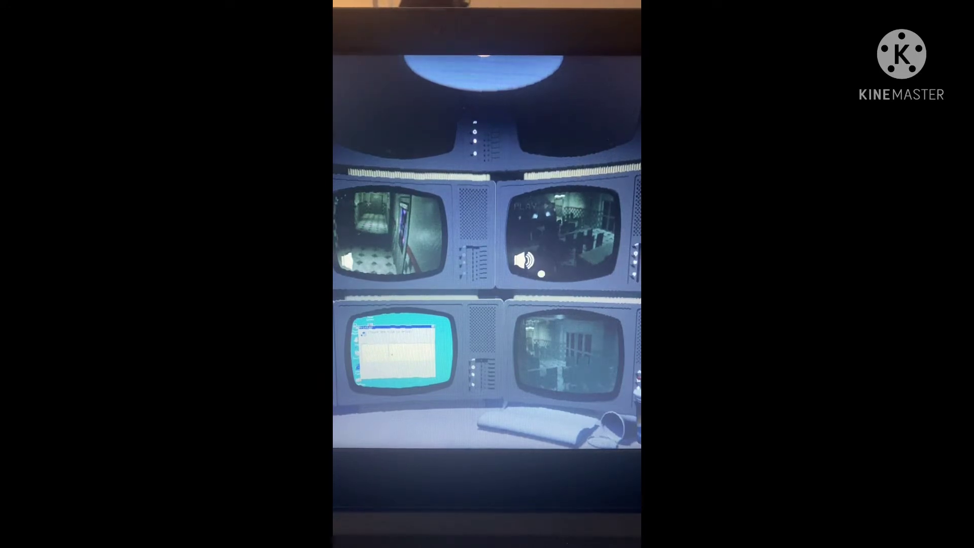
click(528, 270)
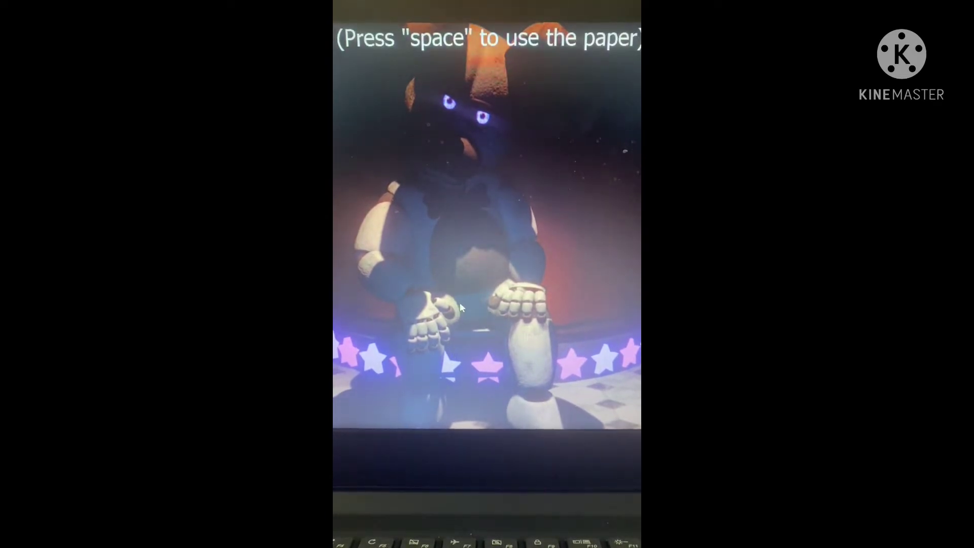
- Repeatedly show and hide the voice command paper while speaking commands to Mr. Giggles
key(space)
key(space)
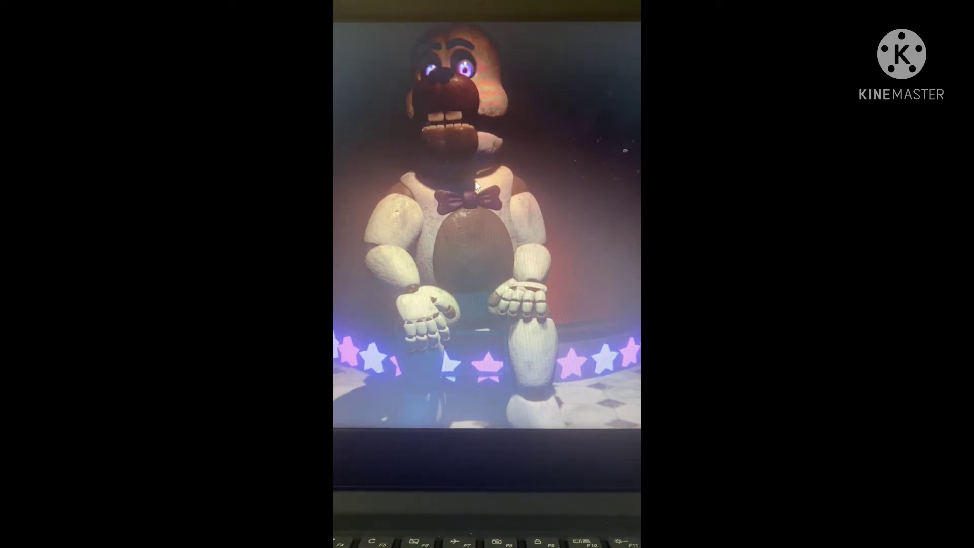
key(space)
key(space)
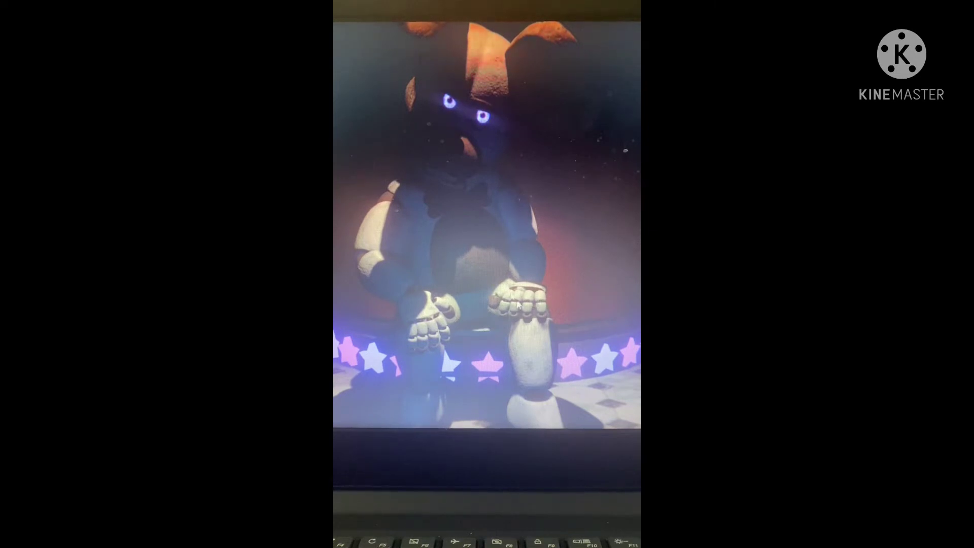
key(Tab)
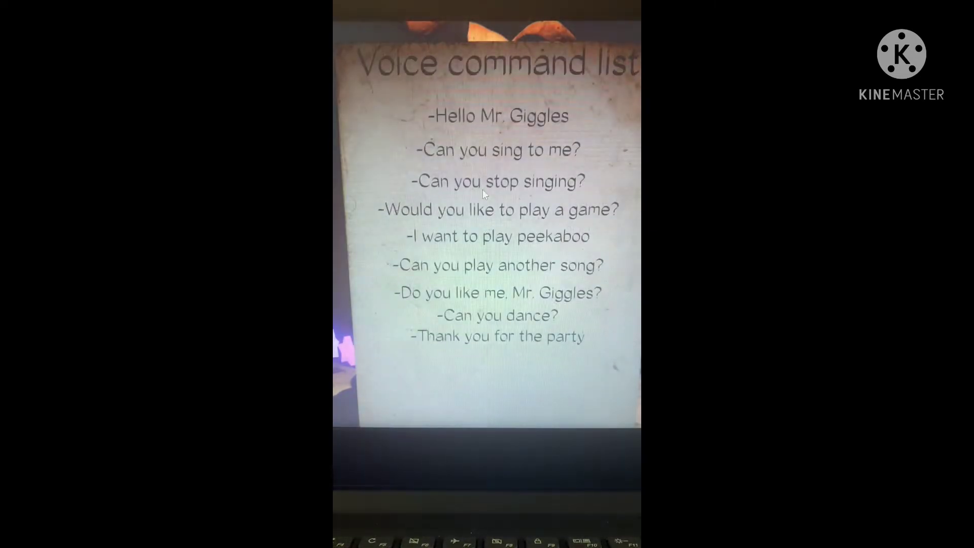
key(Tab)
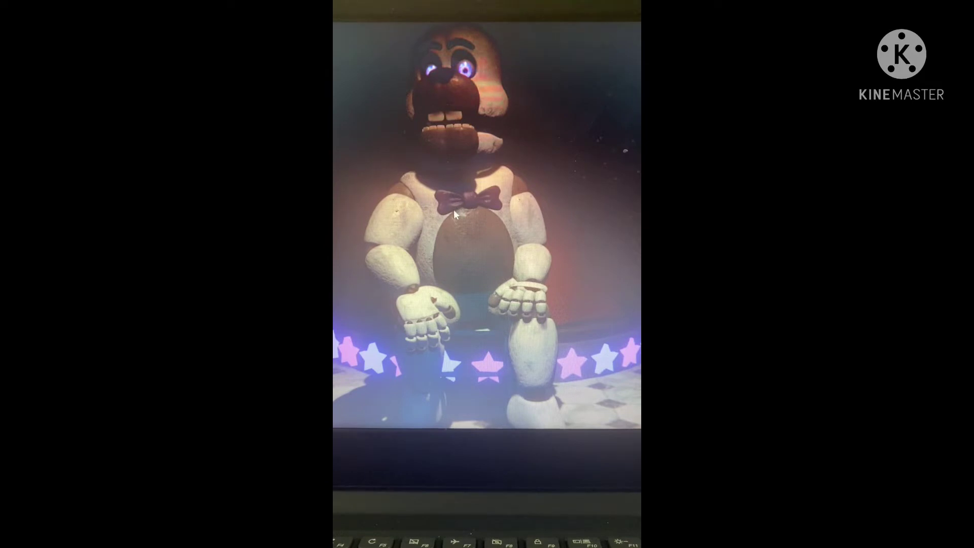
key(Tab)
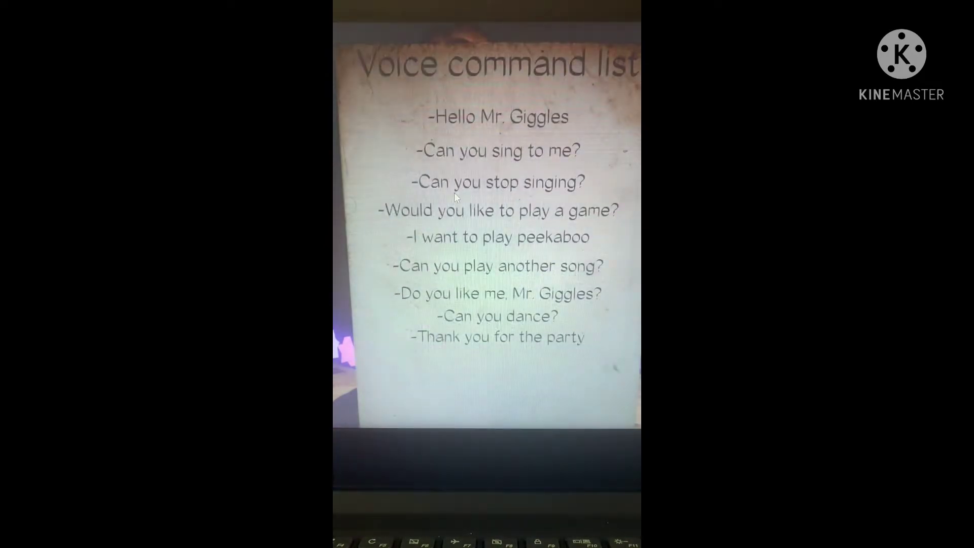
key(Tab)
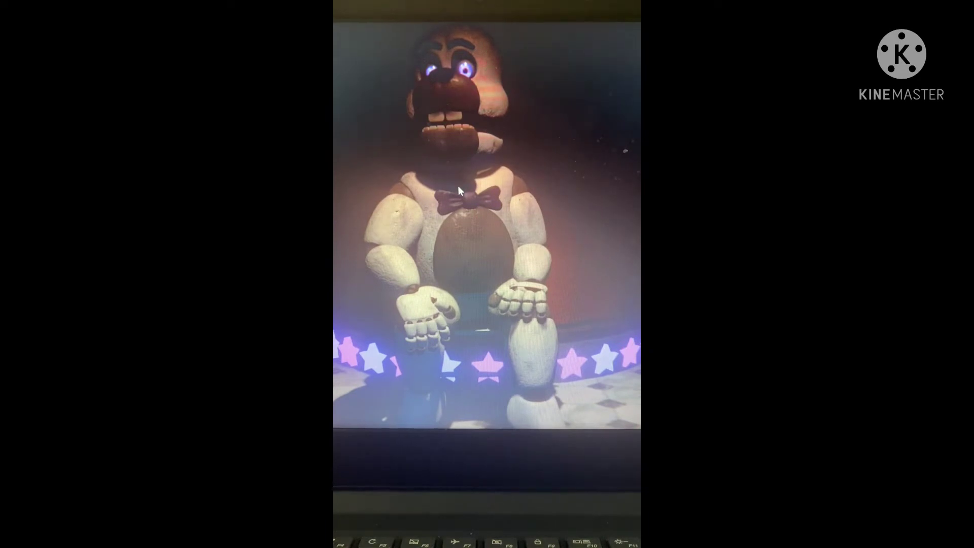
key(Tab)
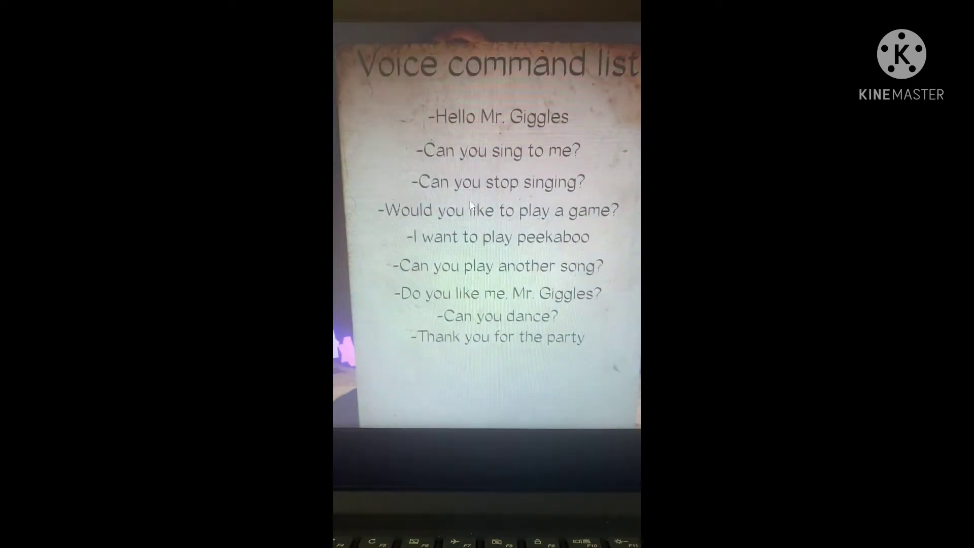
key(Tab)
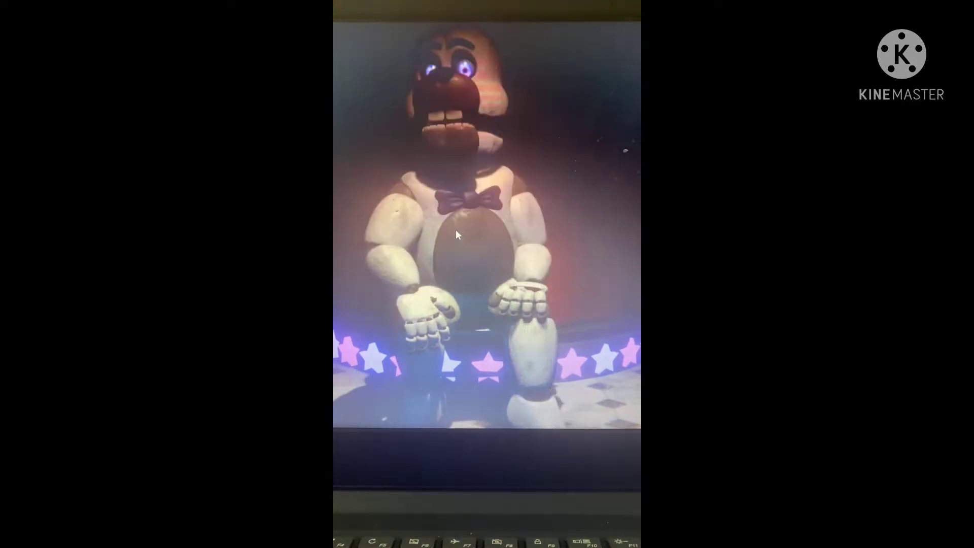
key(Tab)
key(Tab)
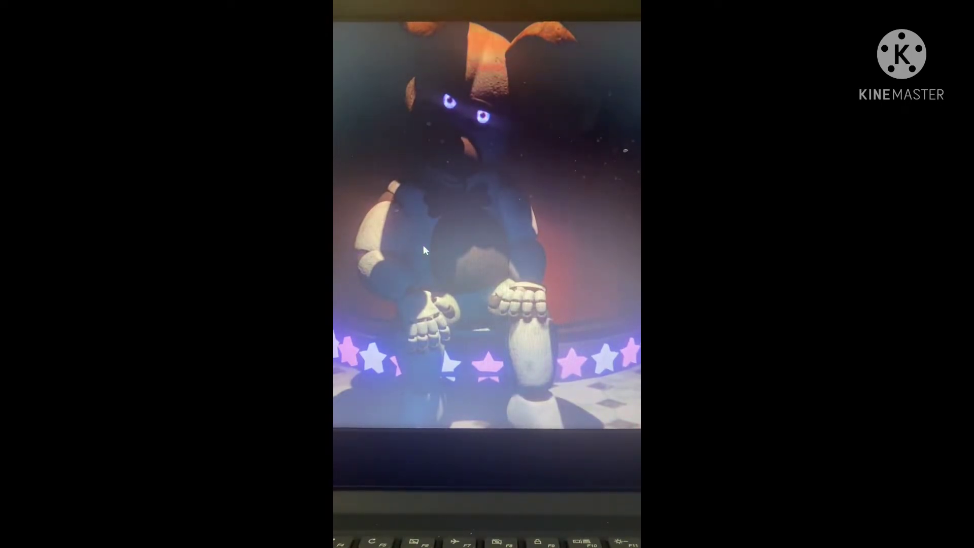
click(476, 233)
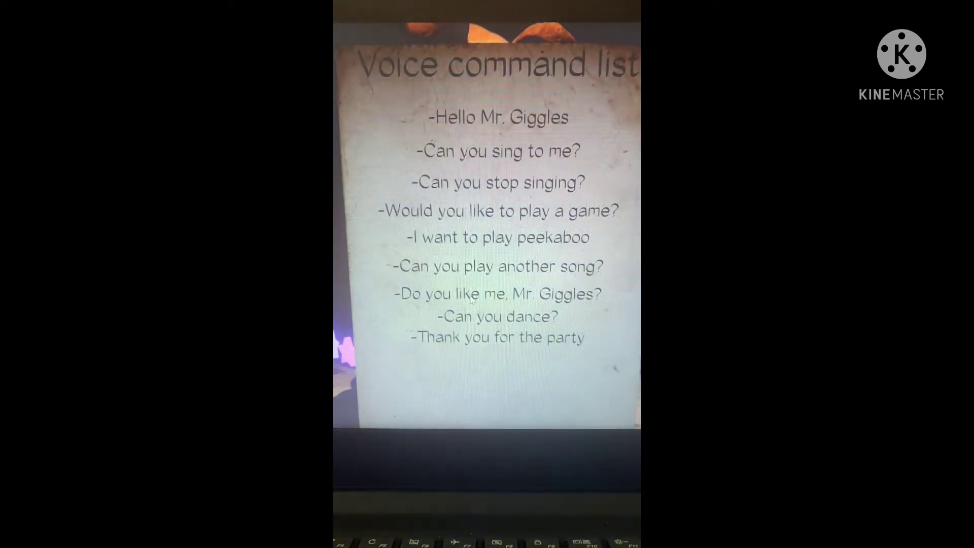
click(472, 296)
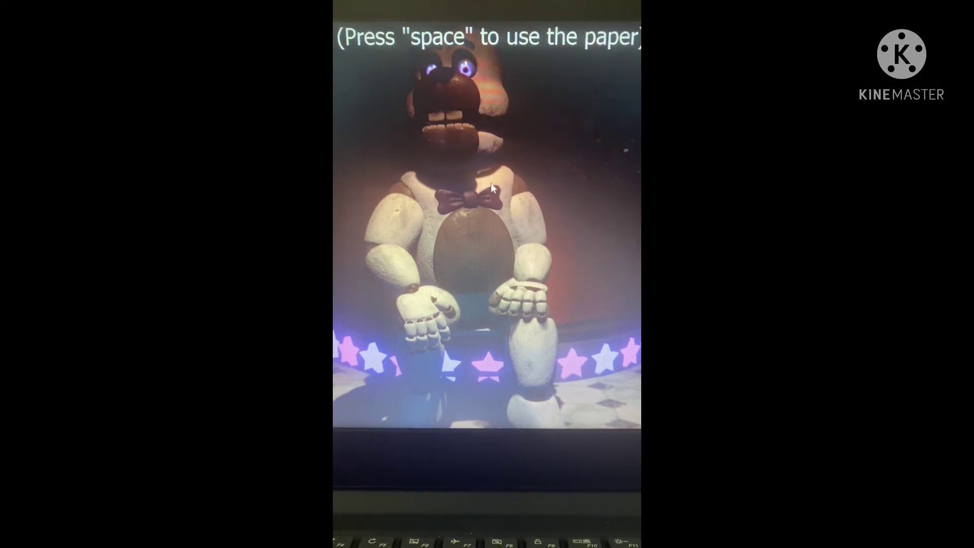
- Glance at the voice command paper, then dismiss it and watch the stage animatronic react
key(space)
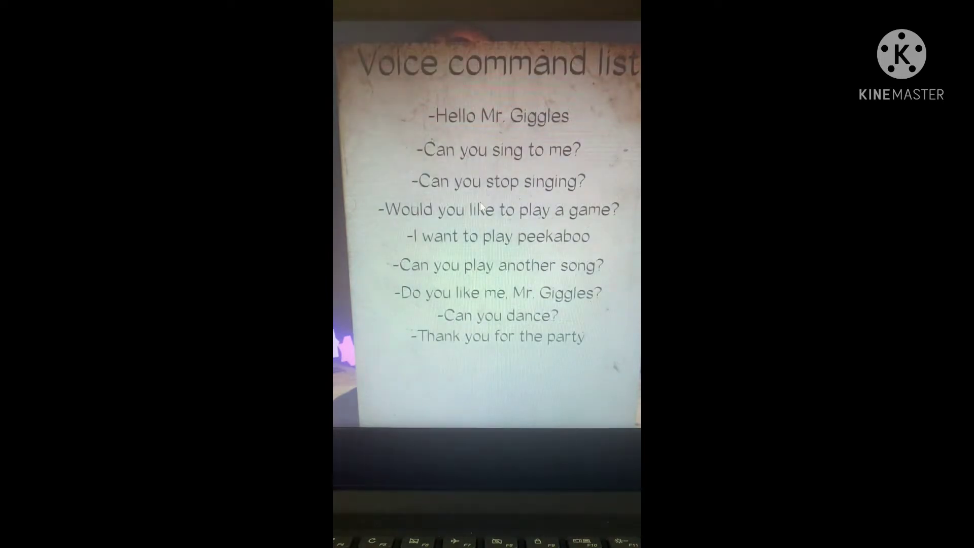
key(space)
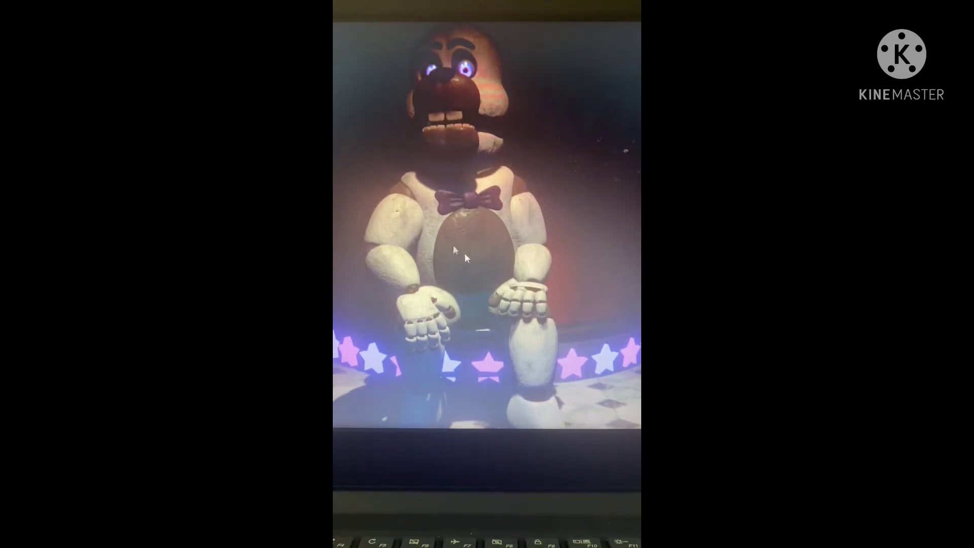
click(498, 323)
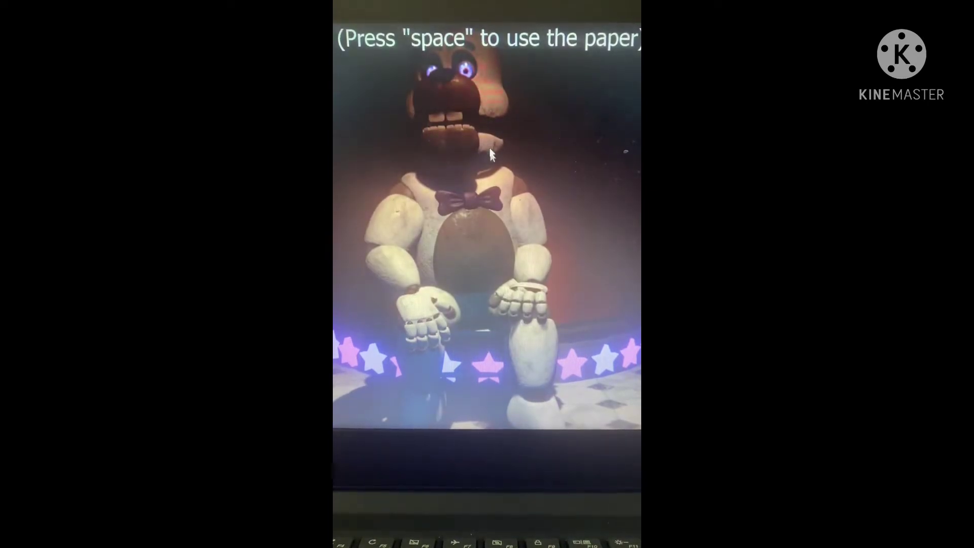
- Review the voice command list again, then close it to face Mr. Giggles on stage
key(space)
key(space)
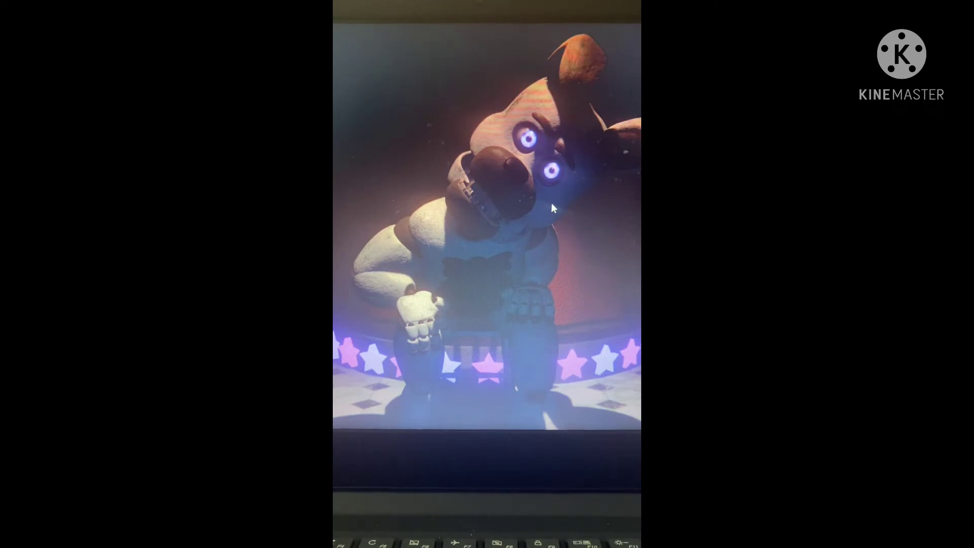
click(519, 211)
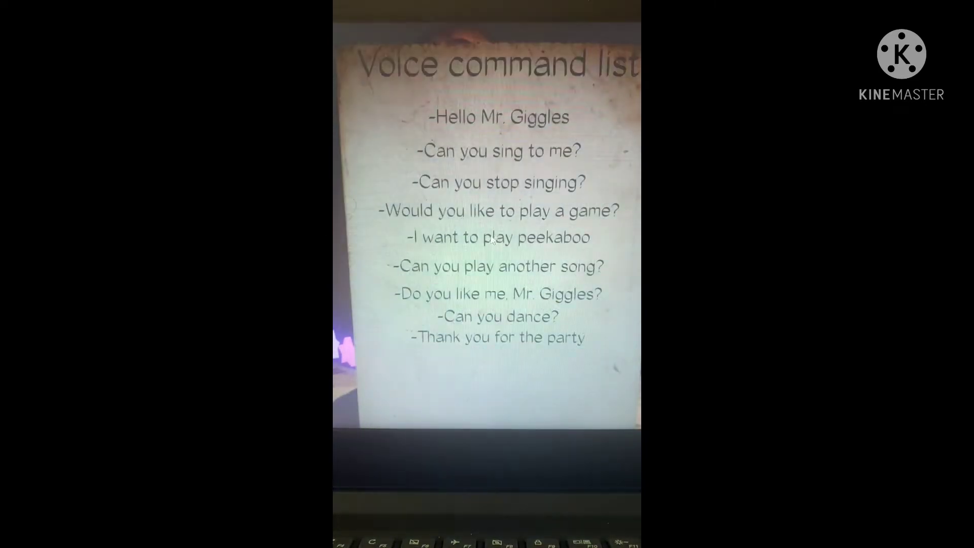
click(465, 300)
click(486, 317)
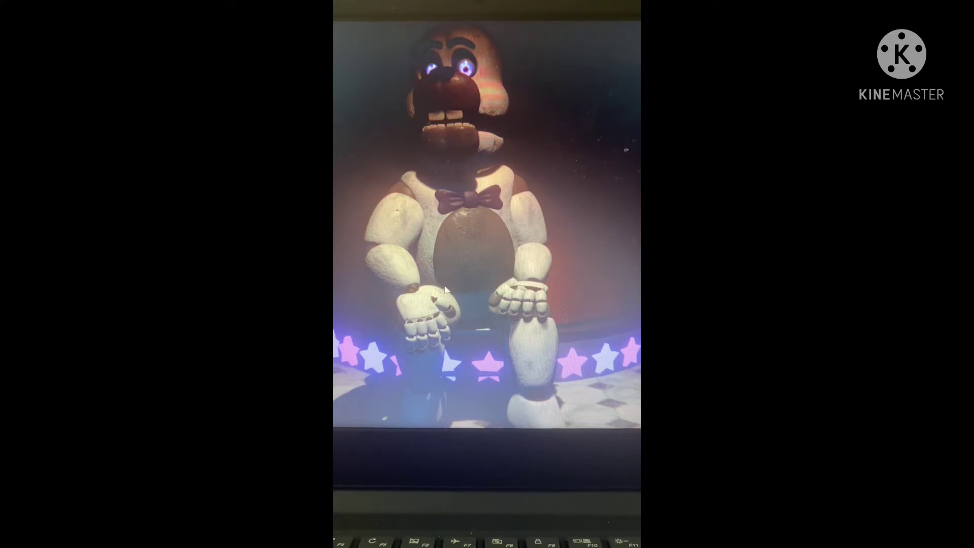
- Briefly check the command list, then turn from the stage to the Hanasonic tape recorder desk
key(Tab)
key(Tab)
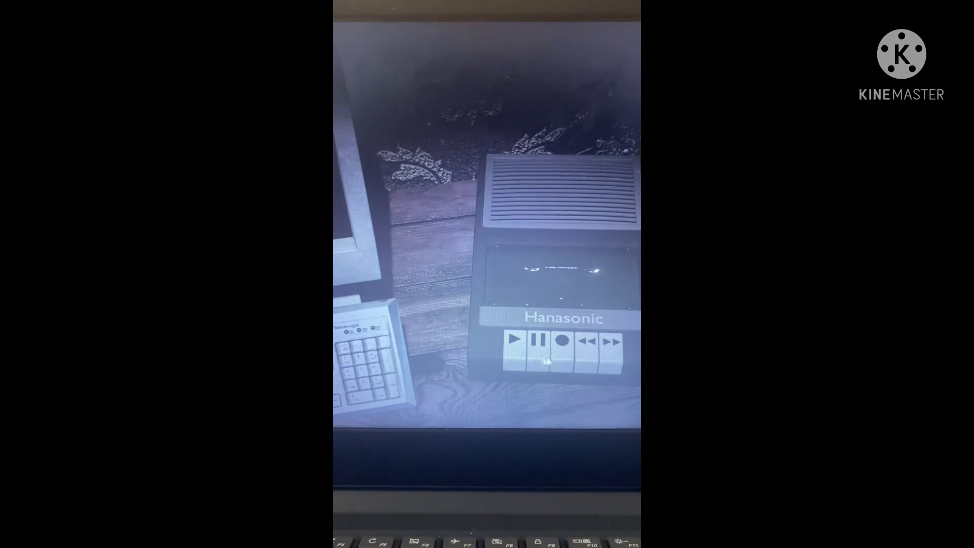
- Play the Hanasonic cassette tape, leading into night four at the clogged toilet
click(515, 341)
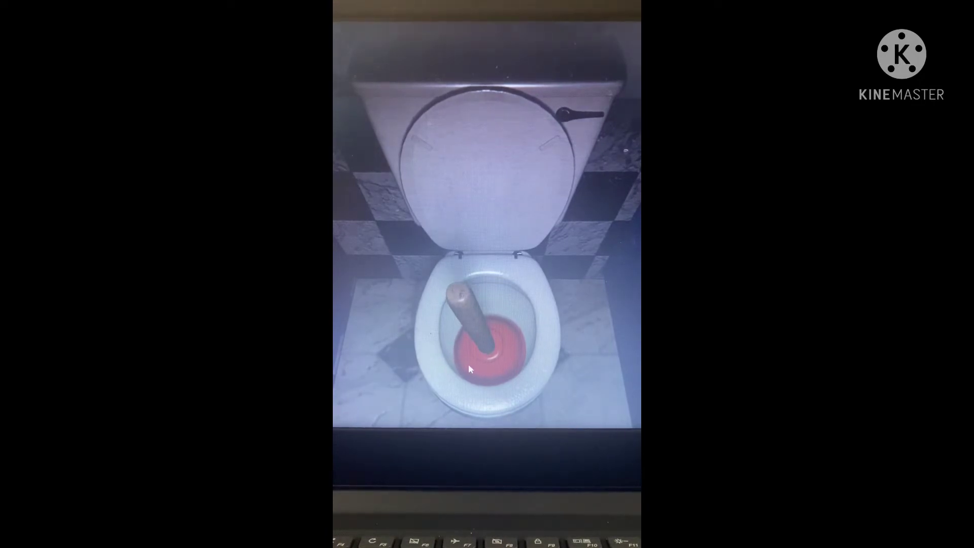
click(469, 370)
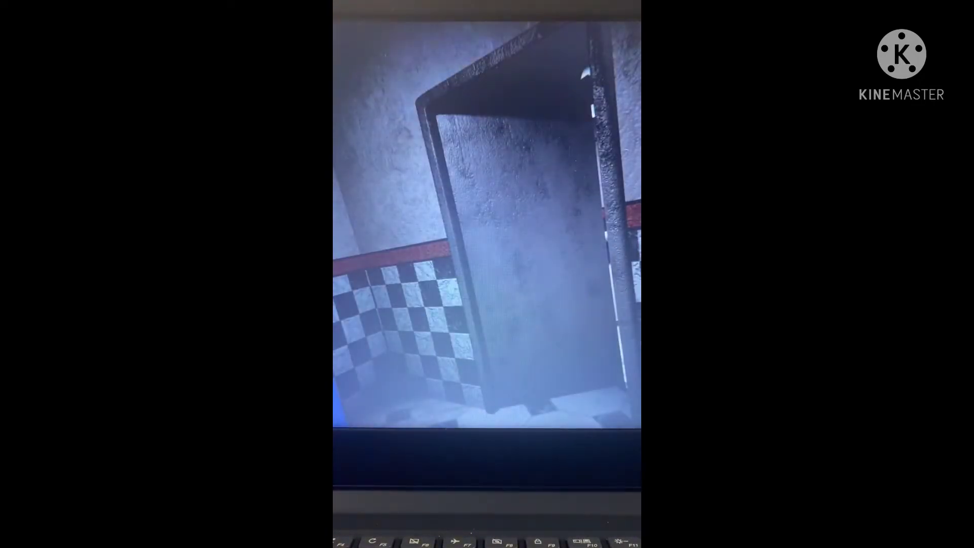
click(512, 345)
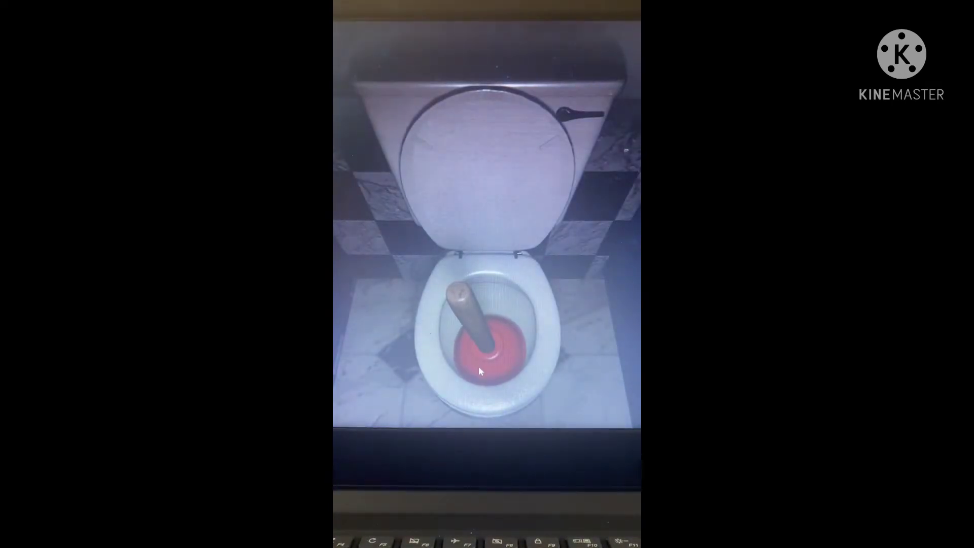
click(479, 366)
click(440, 359)
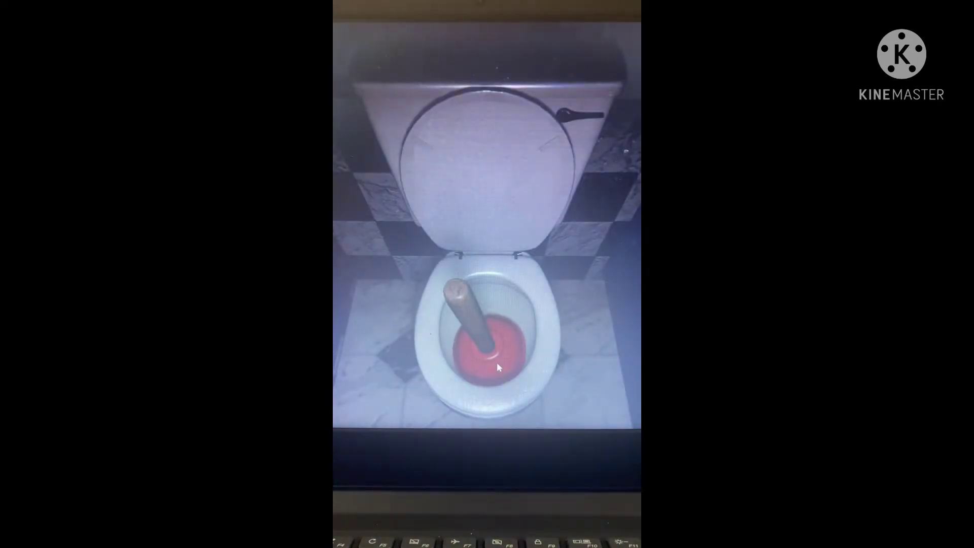
click(497, 363)
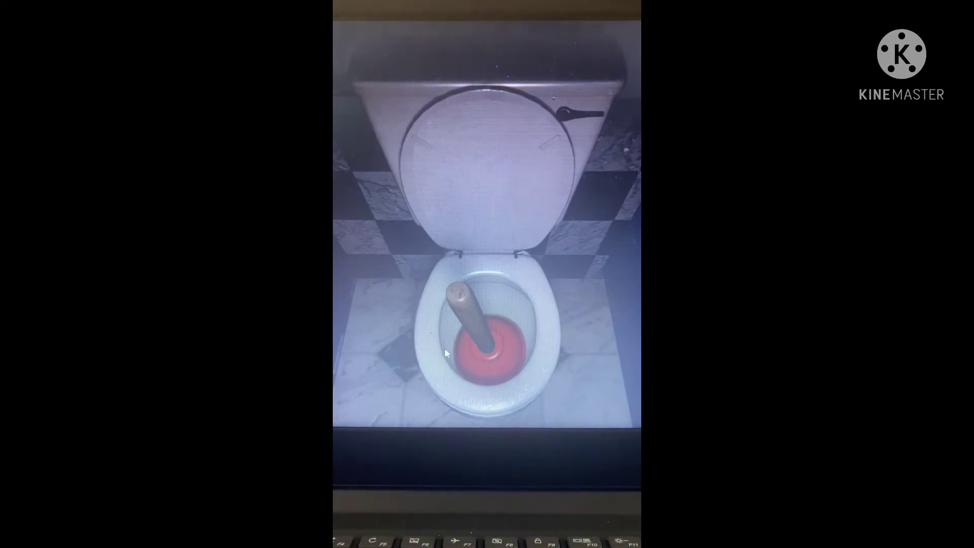
- Switch to the stall door view, then go back into the stall toward the toilet
click(581, 280)
click(585, 73)
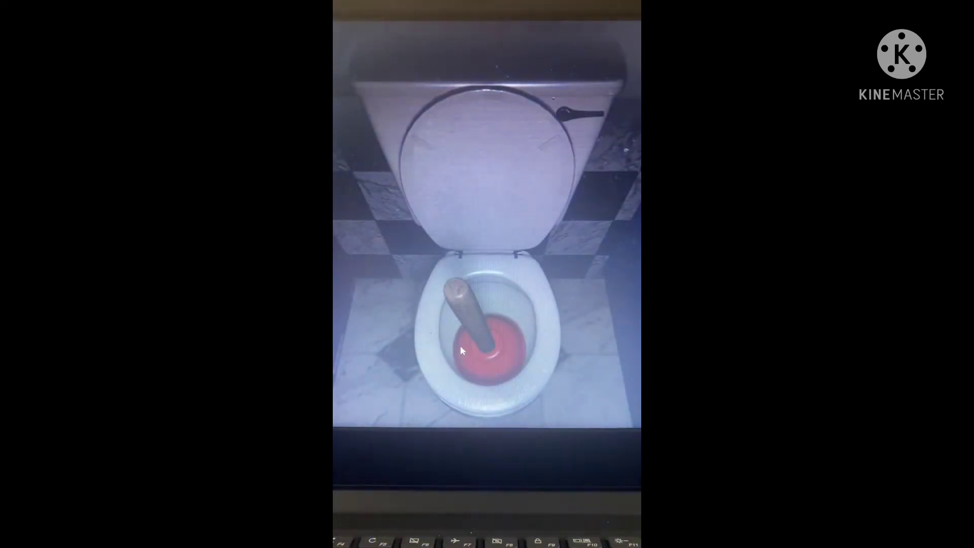